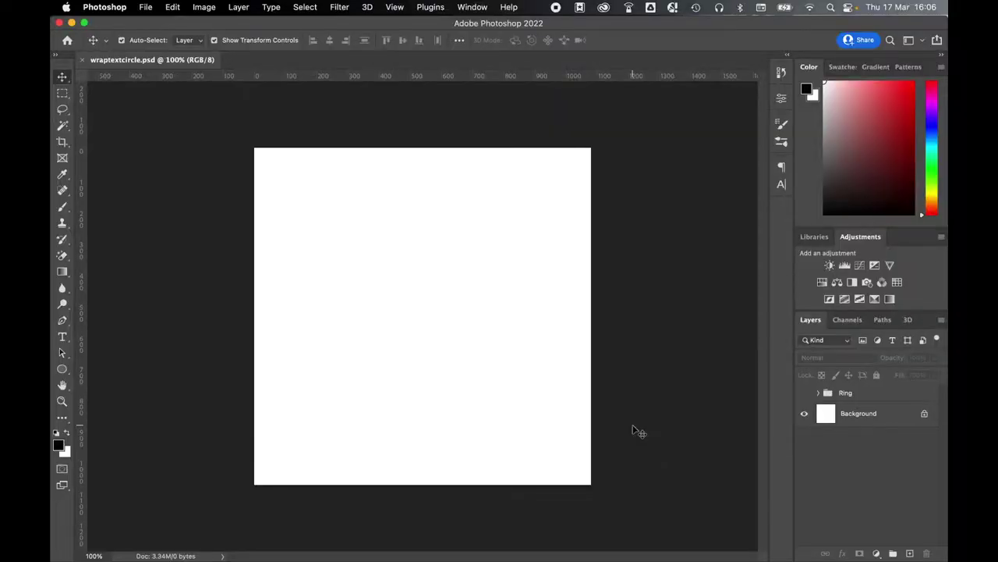
# Drag a vertical and a horizontal guide to cross at the canvas centre, around 540 px.
pyautogui.click(394, 8)
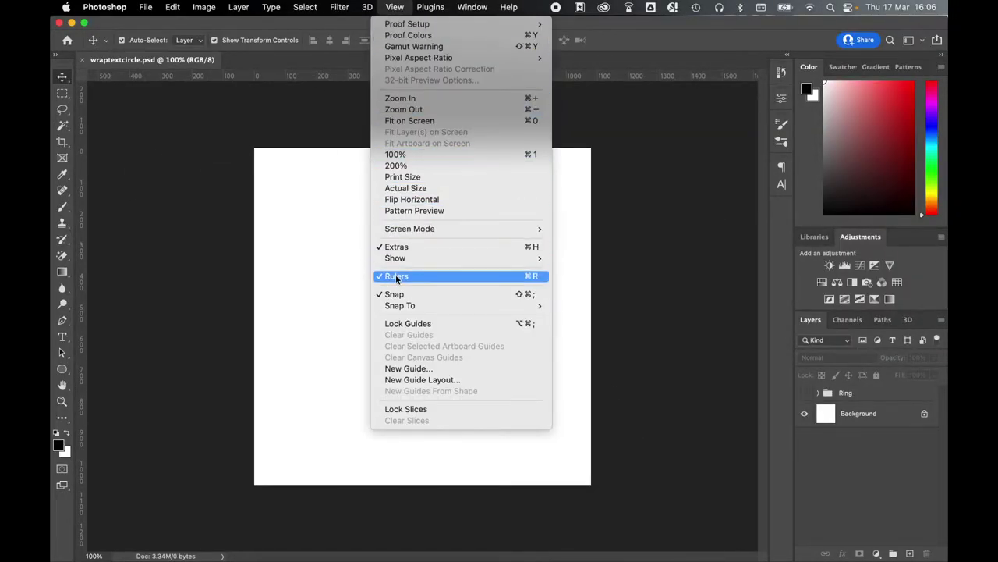
pyautogui.click(164, 238)
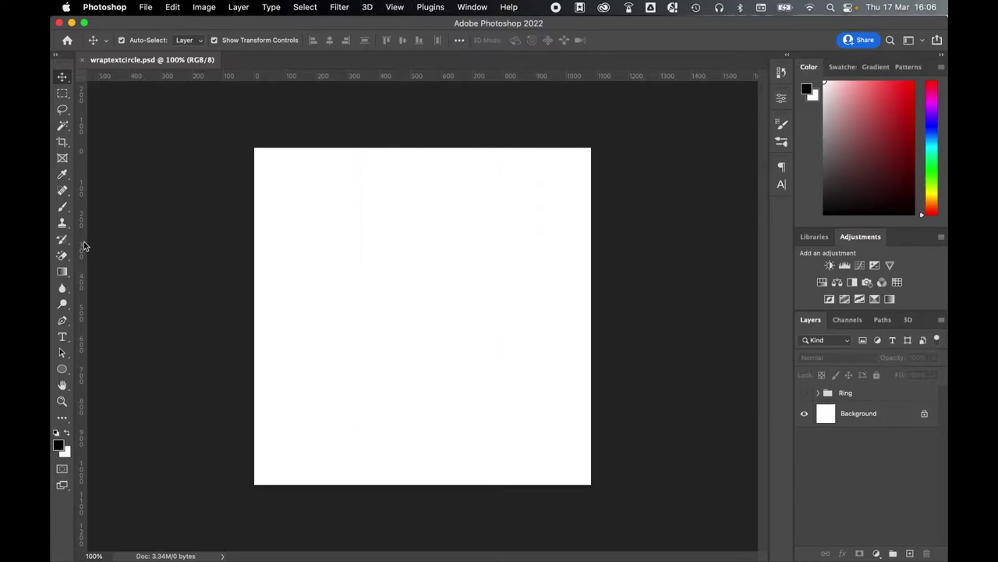
pyautogui.moveTo(83, 241); pyautogui.dragTo(423, 245)
pyautogui.moveTo(437, 76); pyautogui.dragTo(437, 321)
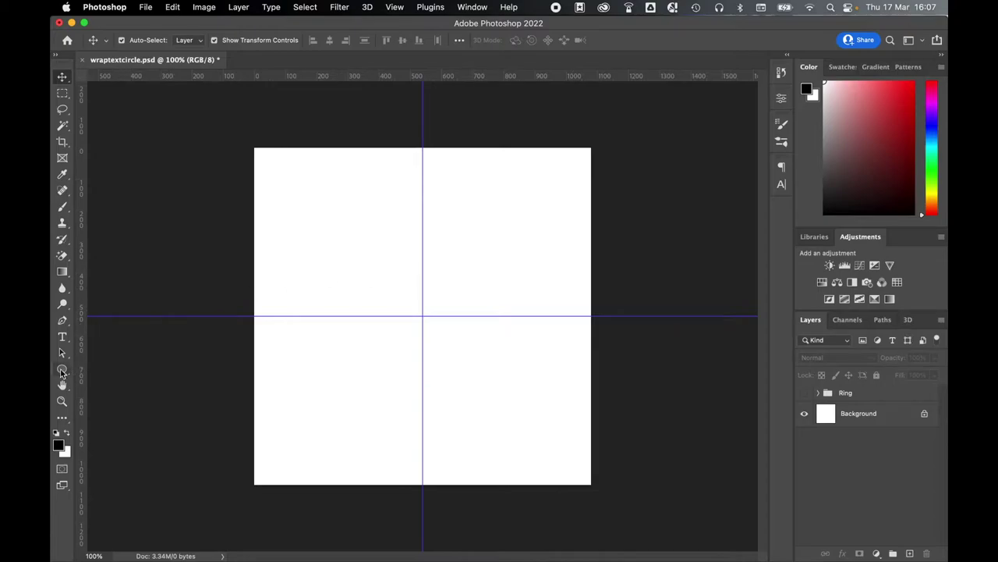
pyautogui.click(62, 370)
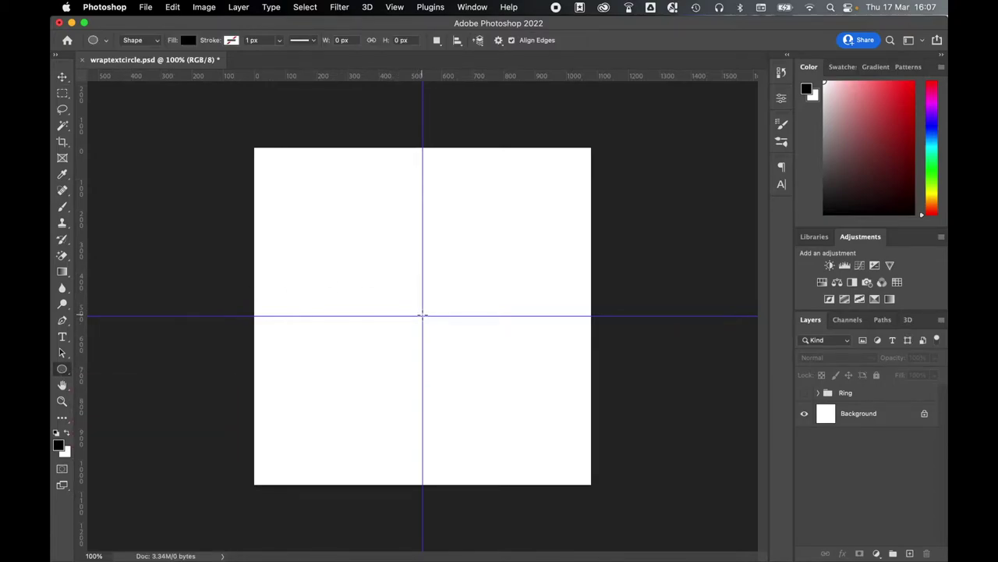
# Draw a black circle about 572 px wide centred on the guide crossing.
pyautogui.moveTo(422, 316); pyautogui.dragTo(504, 237)
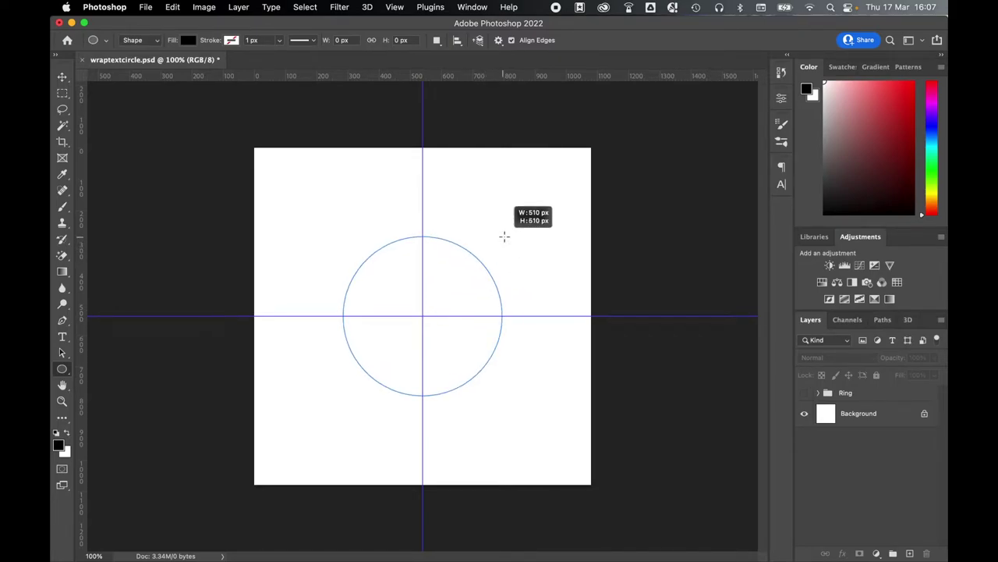
pyautogui.moveTo(504, 237); pyautogui.dragTo(518, 228)
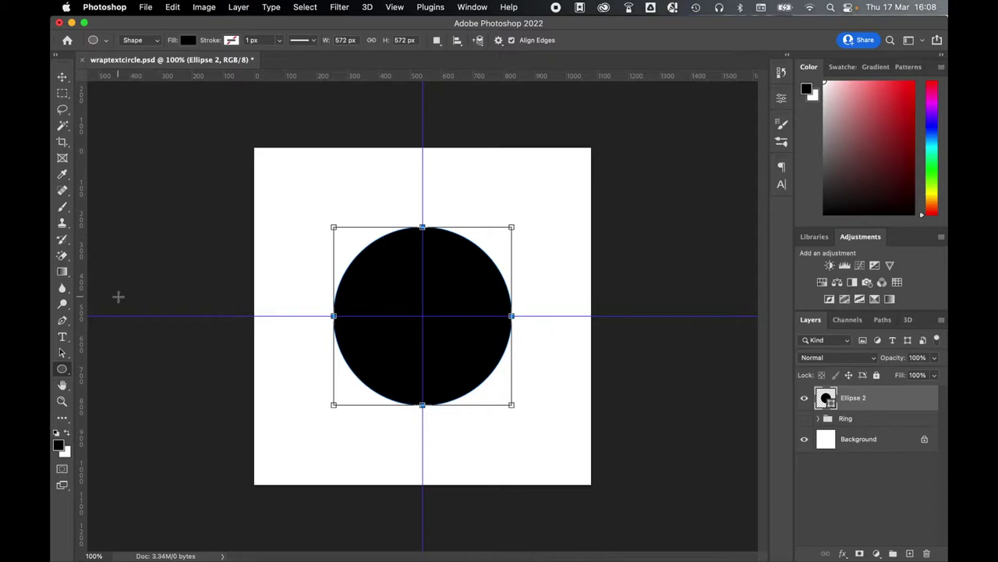
pyautogui.click(63, 337)
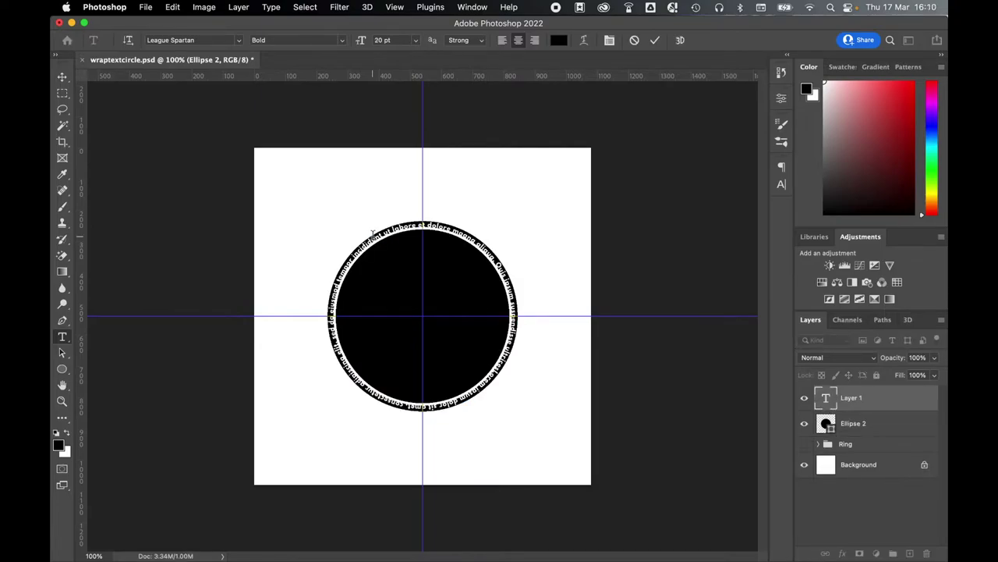
# Type YOUR TEXT on the circle path and set it to 60 pt.
pyautogui.write('YOUR')
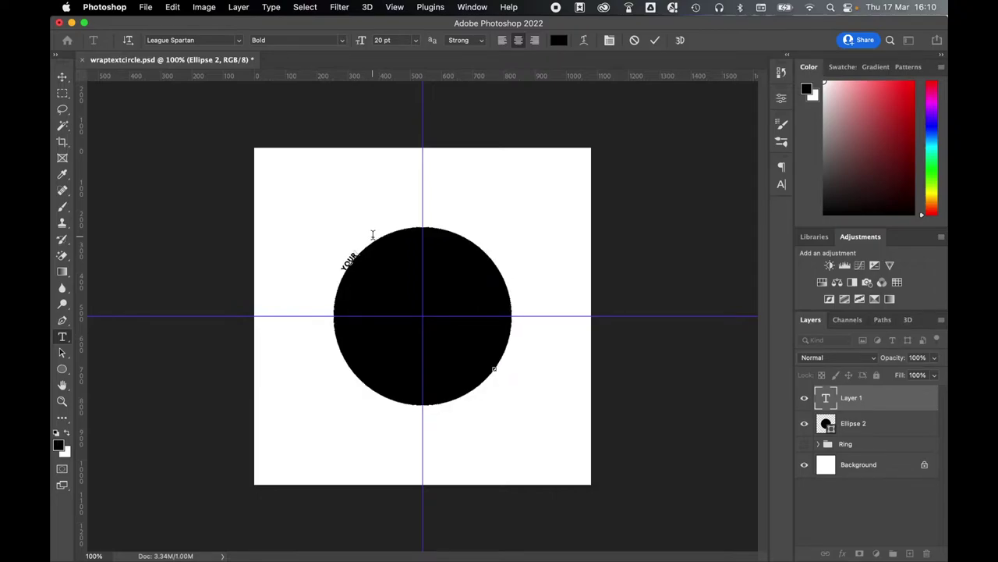
pyautogui.write(' TEXT')
pyautogui.press('super+a')
pyautogui.click(390, 41)
pyautogui.write('60')
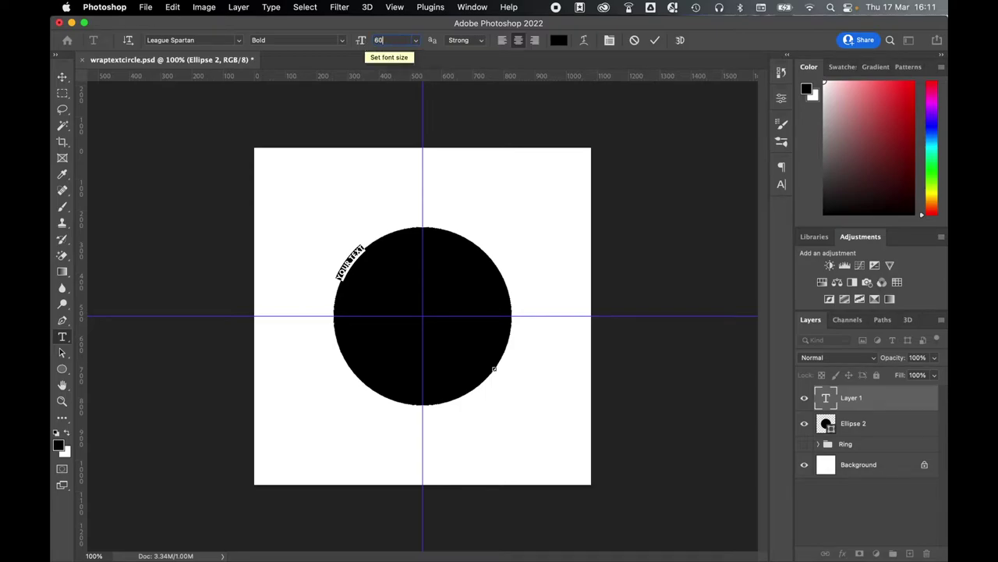
pyautogui.press('Return')
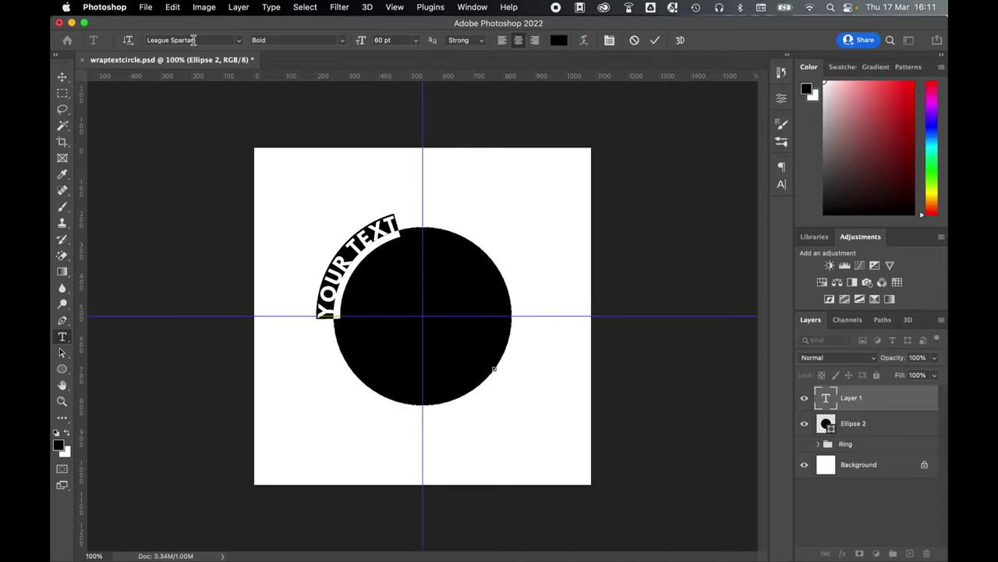
# Switch the font to Bebas Neue Regular, left-align the path text, and hide the black circle layer.
pyautogui.click(193, 39)
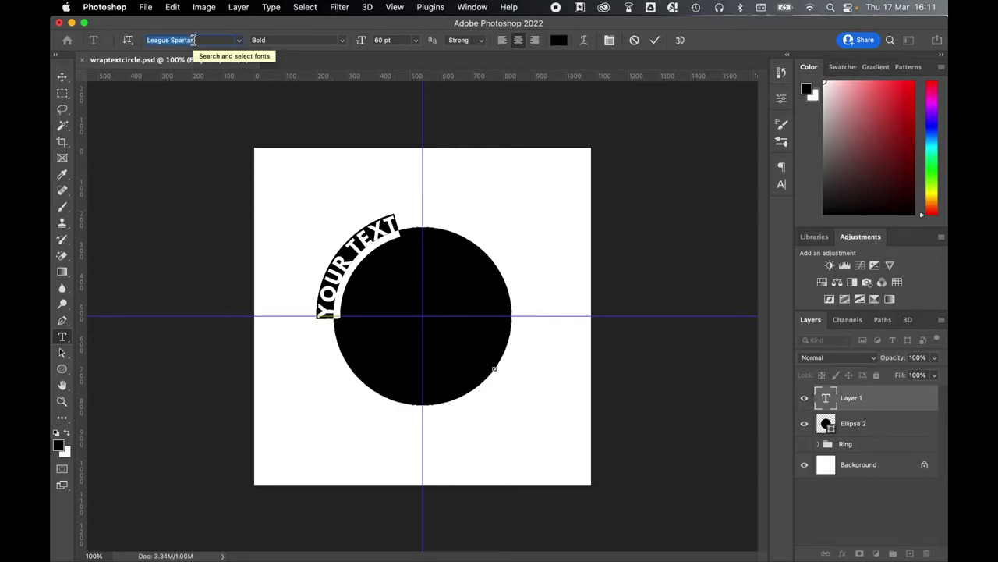
pyautogui.write('BEBA')
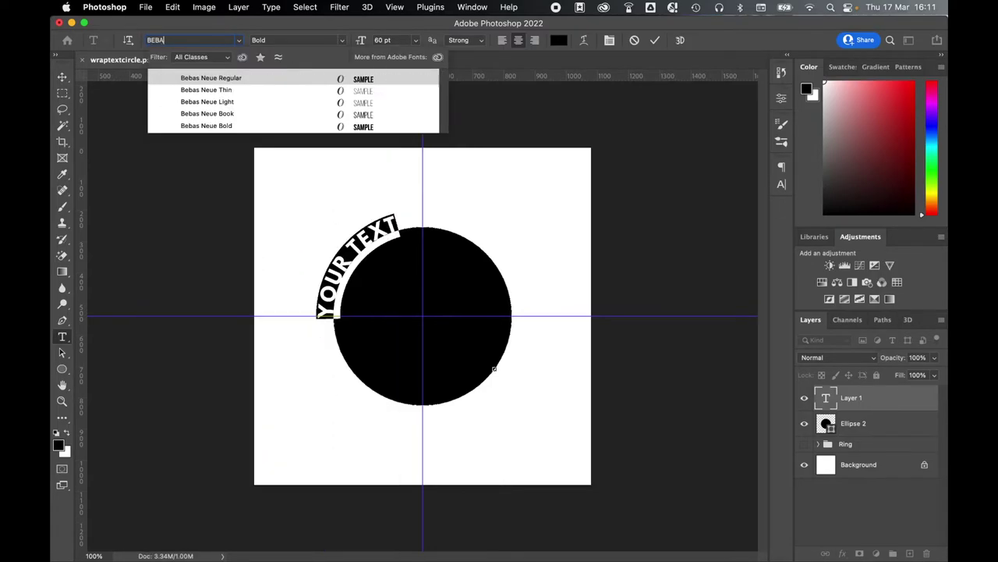
pyautogui.press('Return')
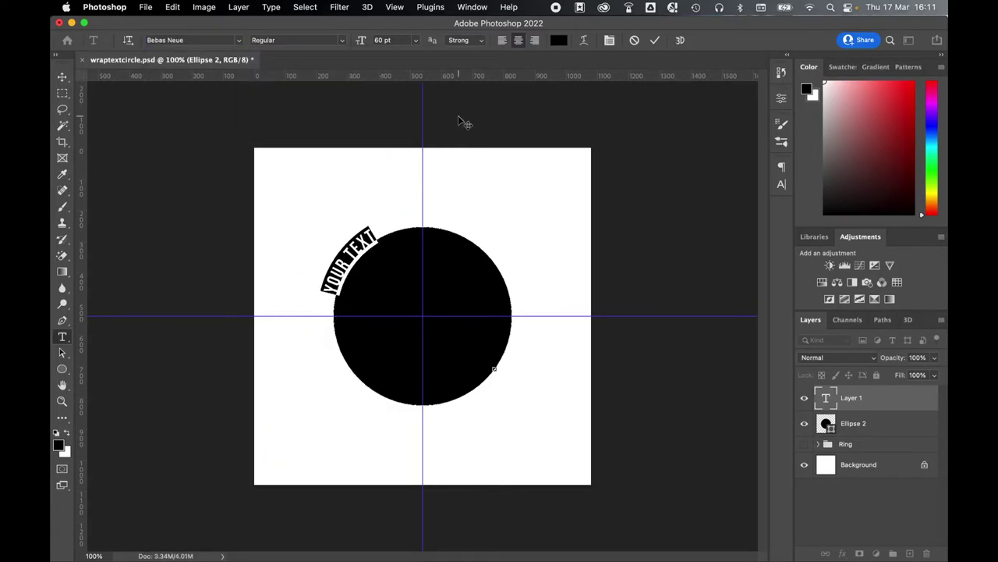
pyautogui.click(502, 42)
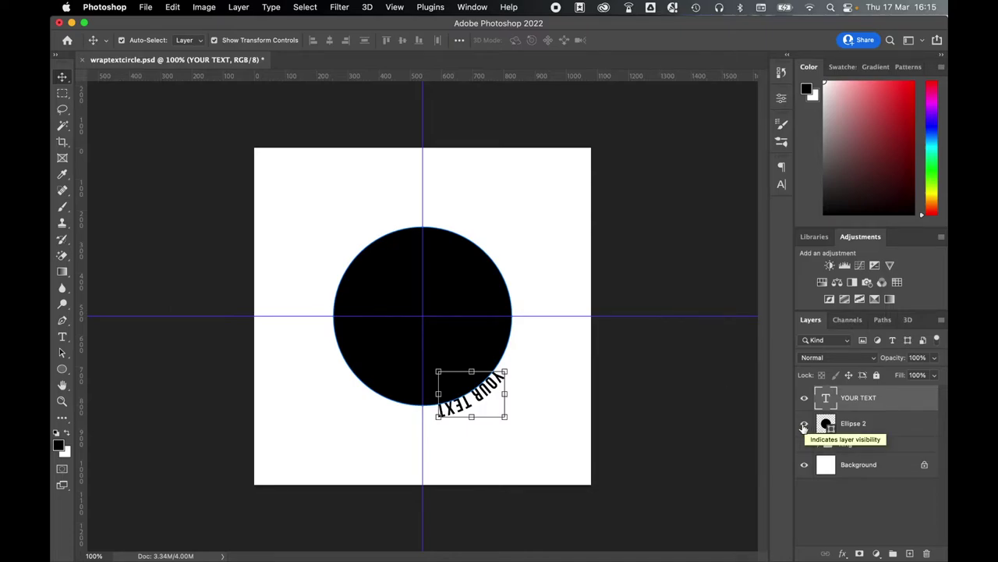
pyautogui.click(804, 425)
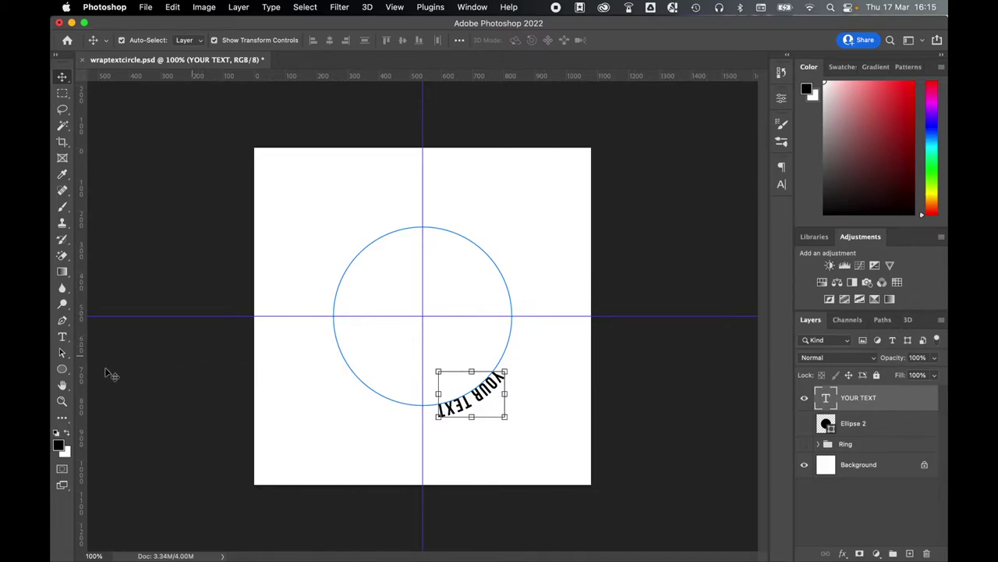
# Slide YOUR TEXT along the circle path so it curves up the upper-left side.
pyautogui.click(62, 353)
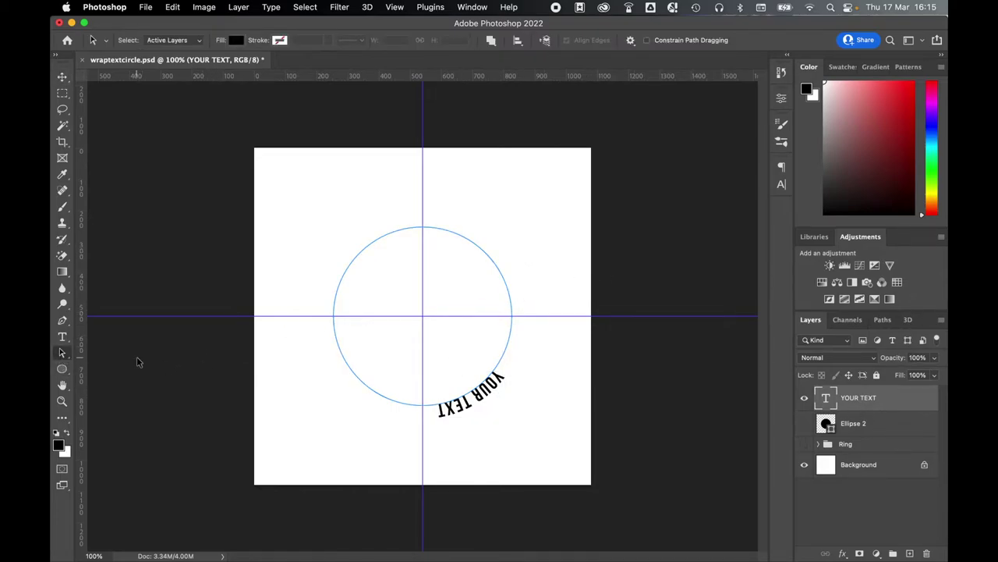
pyautogui.moveTo(451, 373); pyautogui.dragTo(465, 400)
pyautogui.press('super+z')
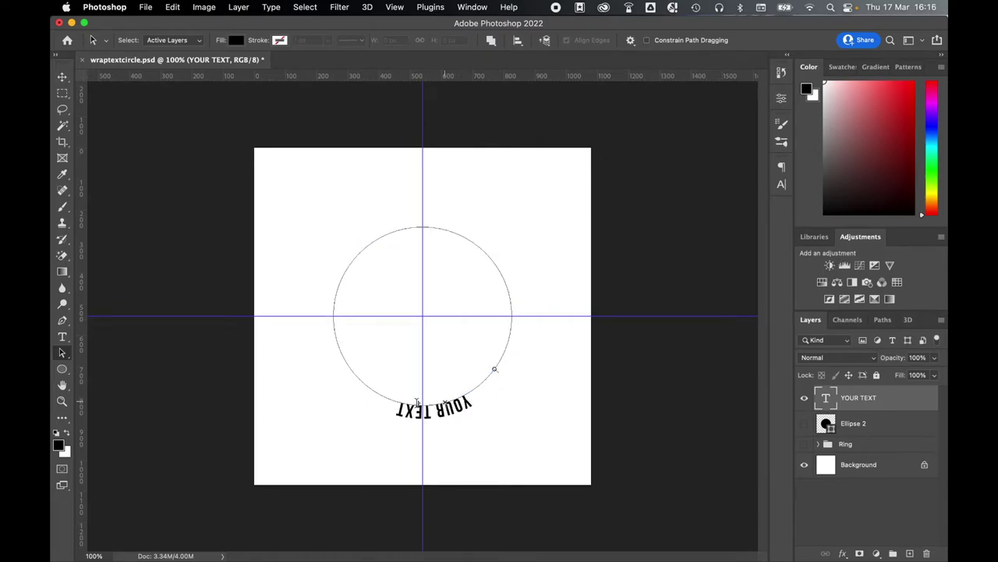
pyautogui.moveTo(337, 362); pyautogui.dragTo(327, 315)
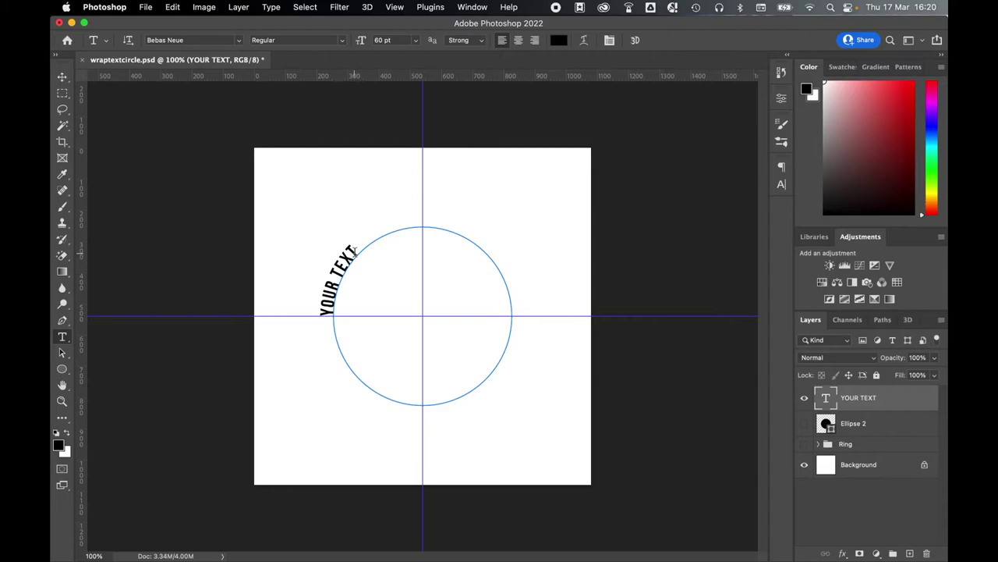
# Centre YOUR TEXT over the circle's top and enlarge it to 114 pt with -20 tracking.
pyautogui.click(355, 251)
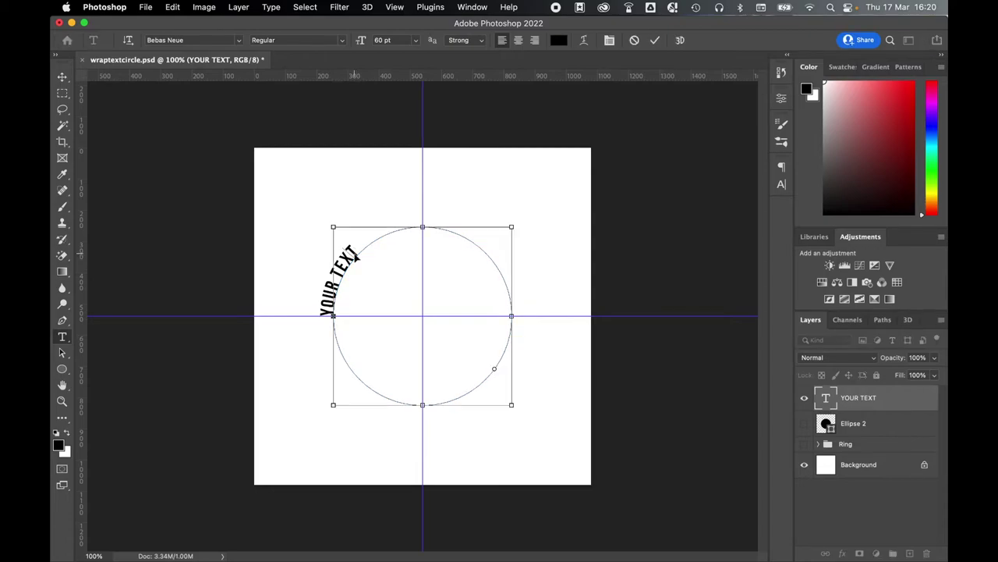
pyautogui.press('super+a')
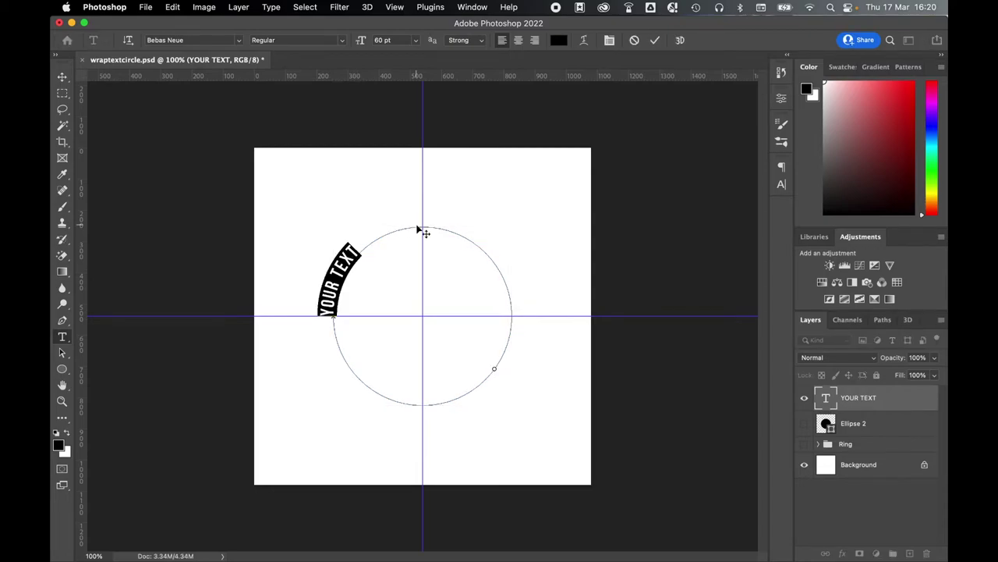
pyautogui.click(781, 184)
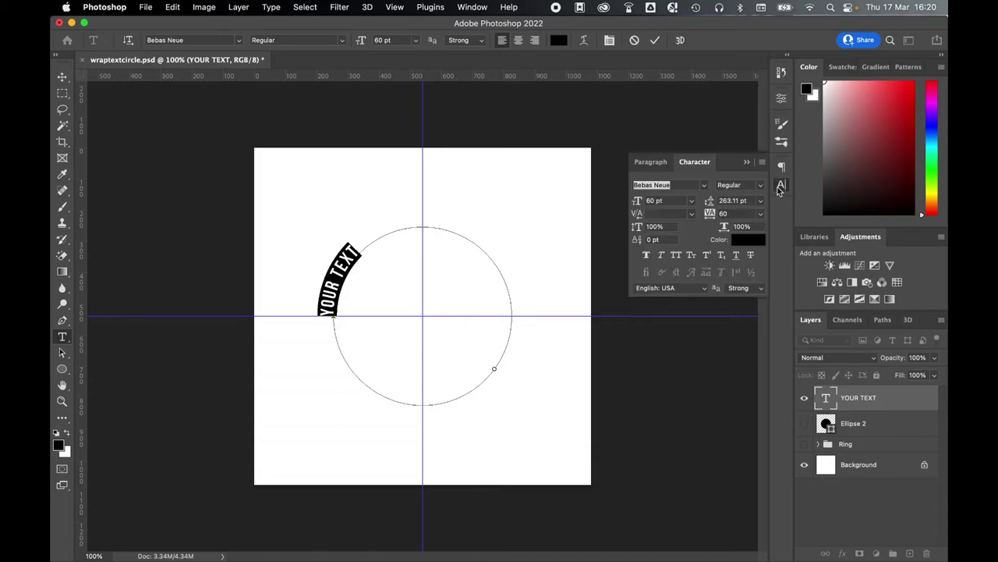
pyautogui.click(644, 161)
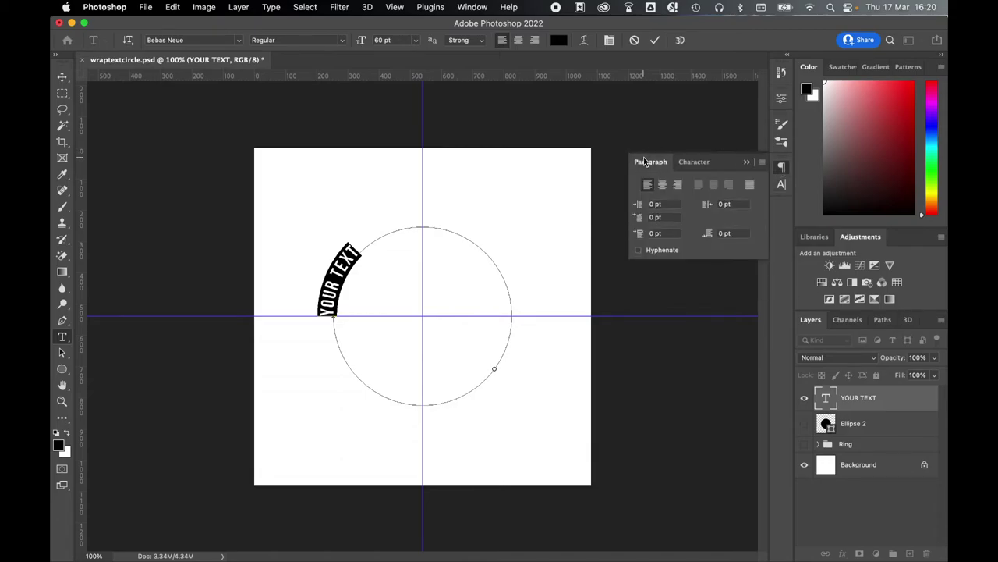
pyautogui.click(697, 162)
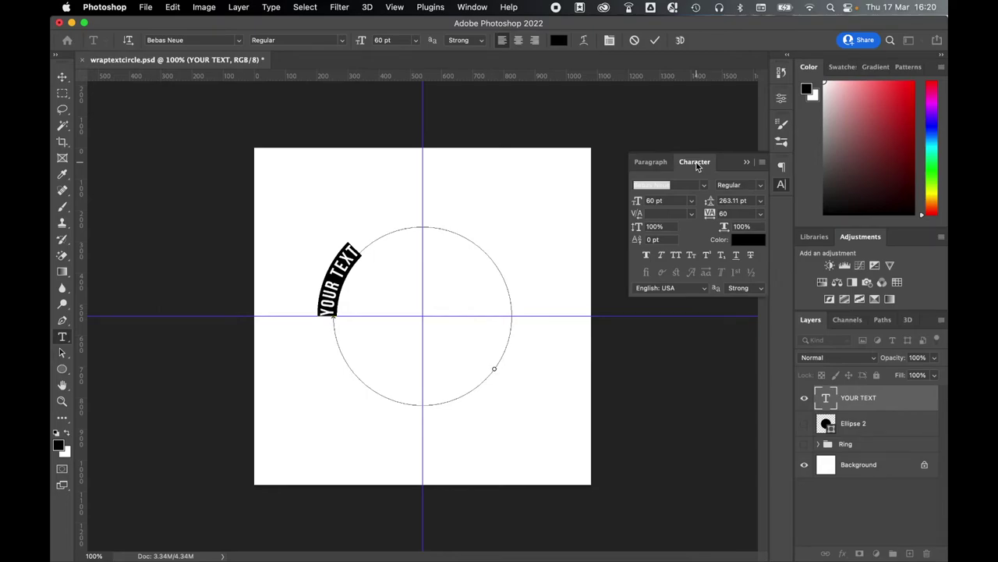
pyautogui.click(658, 164)
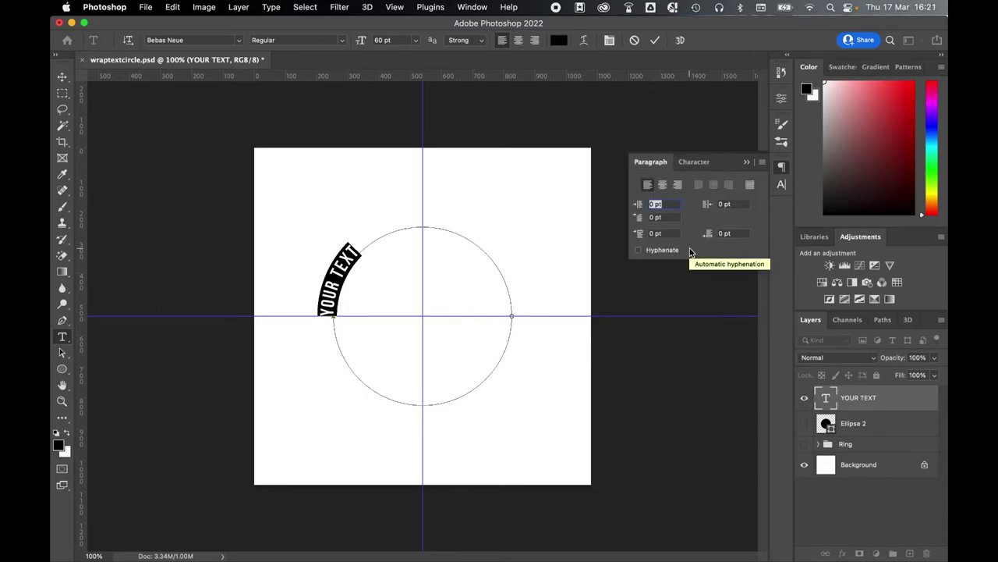
pyautogui.click(663, 187)
pyautogui.click(699, 166)
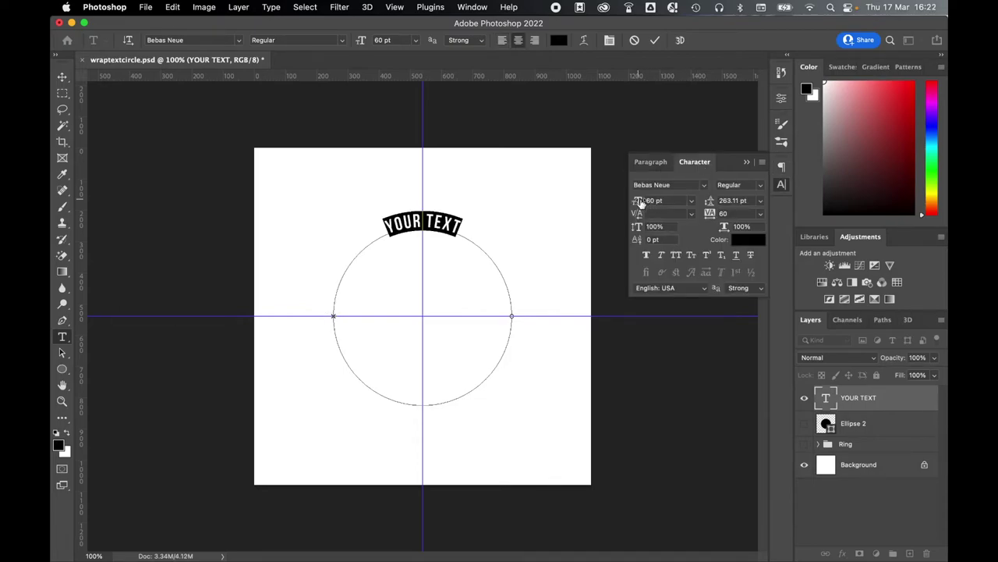
pyautogui.moveTo(646, 199); pyautogui.dragTo(708, 218)
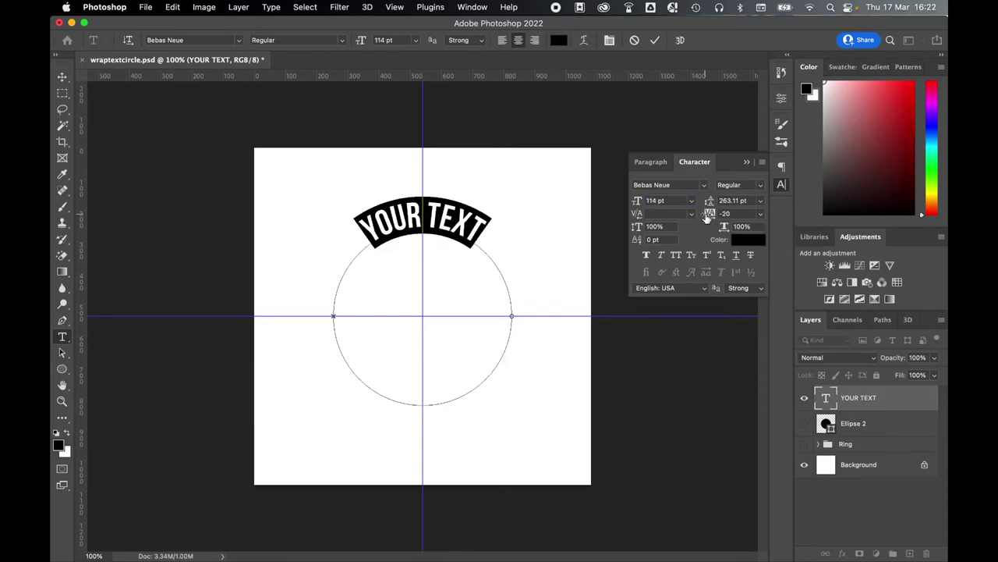
pyautogui.click(61, 78)
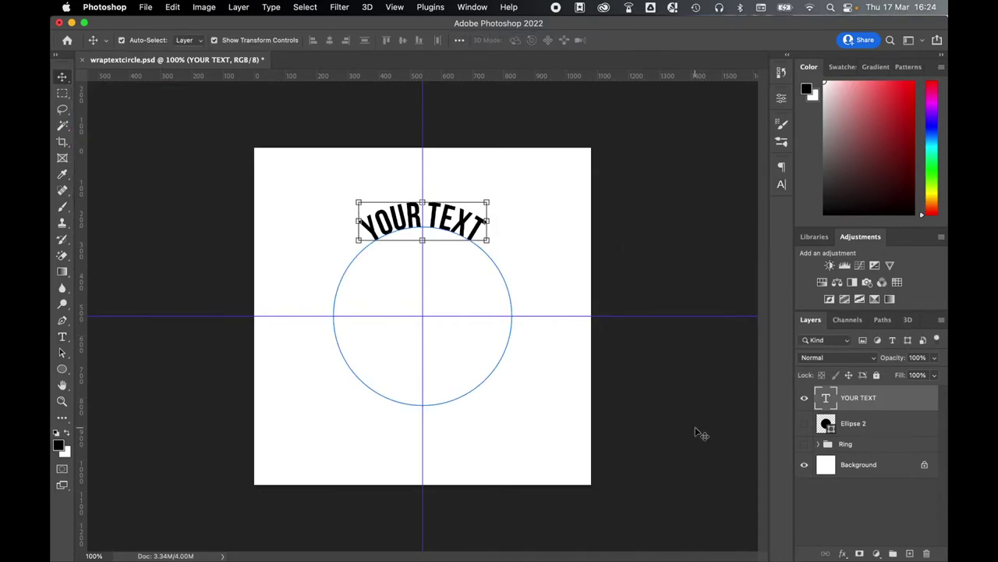
# Duplicate the YOUR TEXT layer.
pyautogui.rightClick(861, 399)
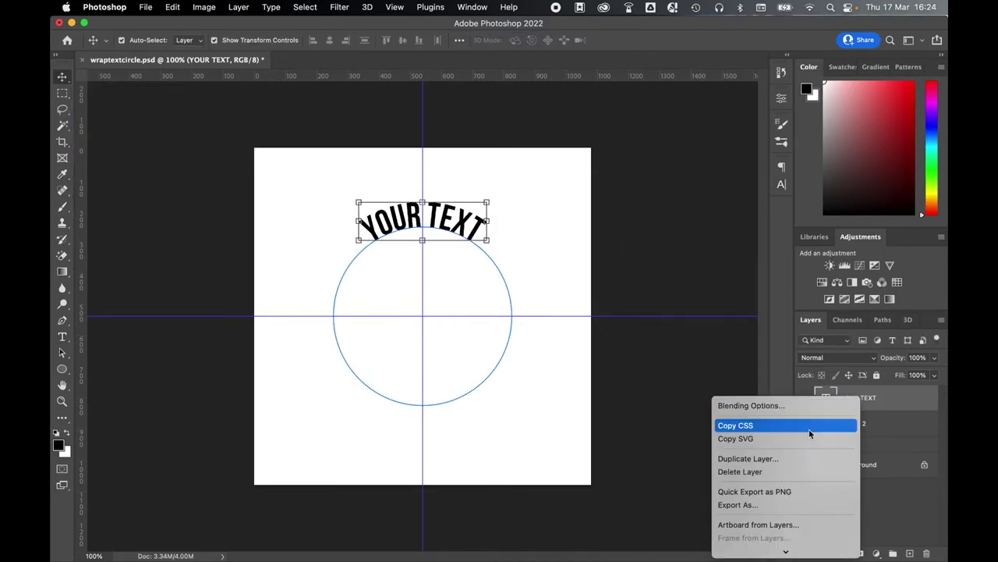
pyautogui.click(747, 458)
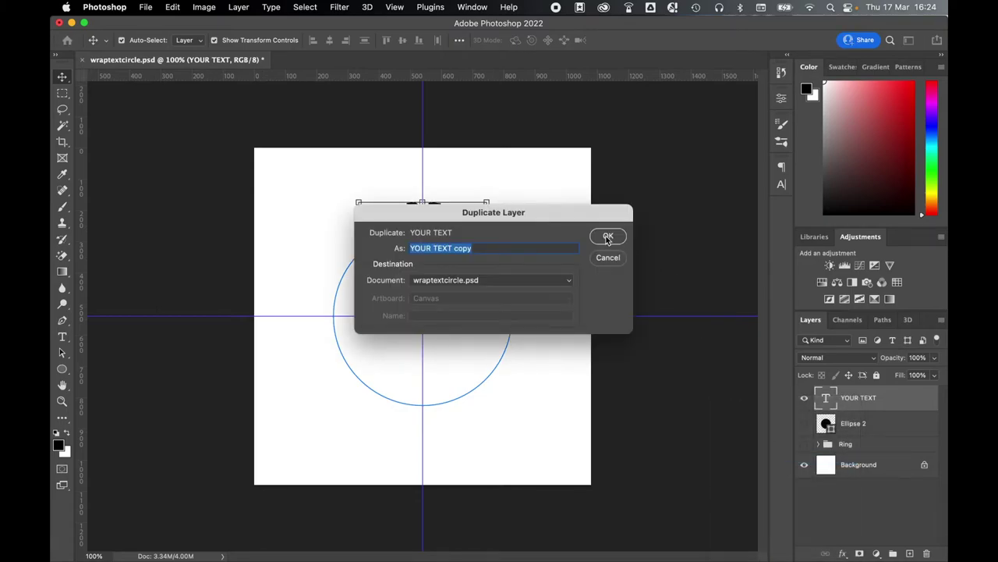
pyautogui.click(608, 237)
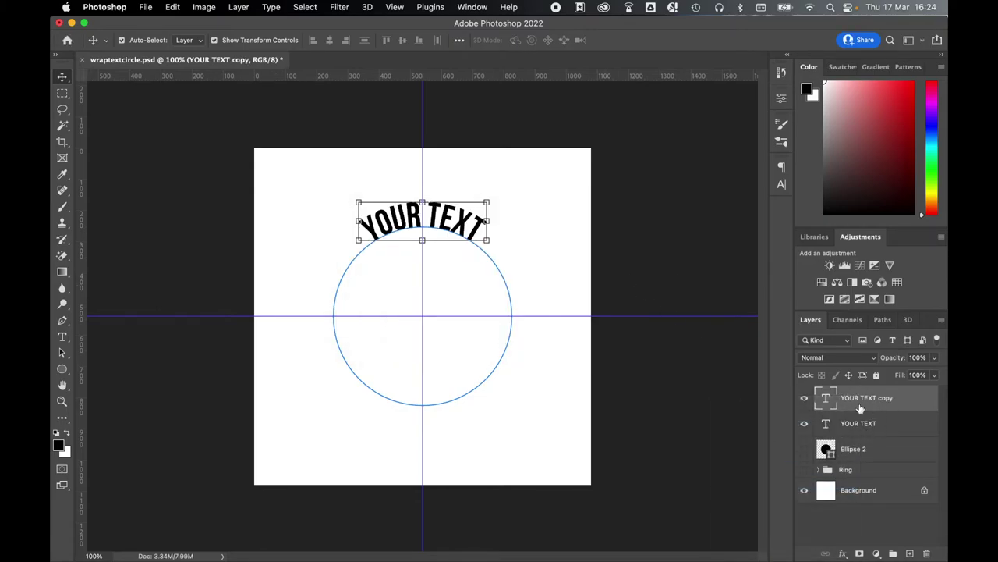
# Flip the copied text across the path so it runs along the circle's bottom.
pyautogui.click(62, 353)
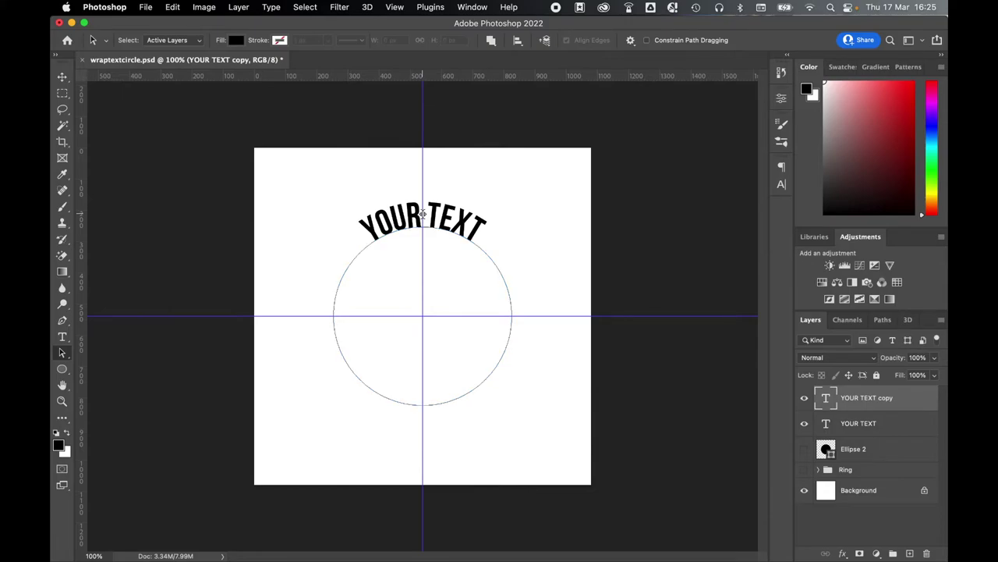
pyautogui.moveTo(422, 214); pyautogui.dragTo(422, 247)
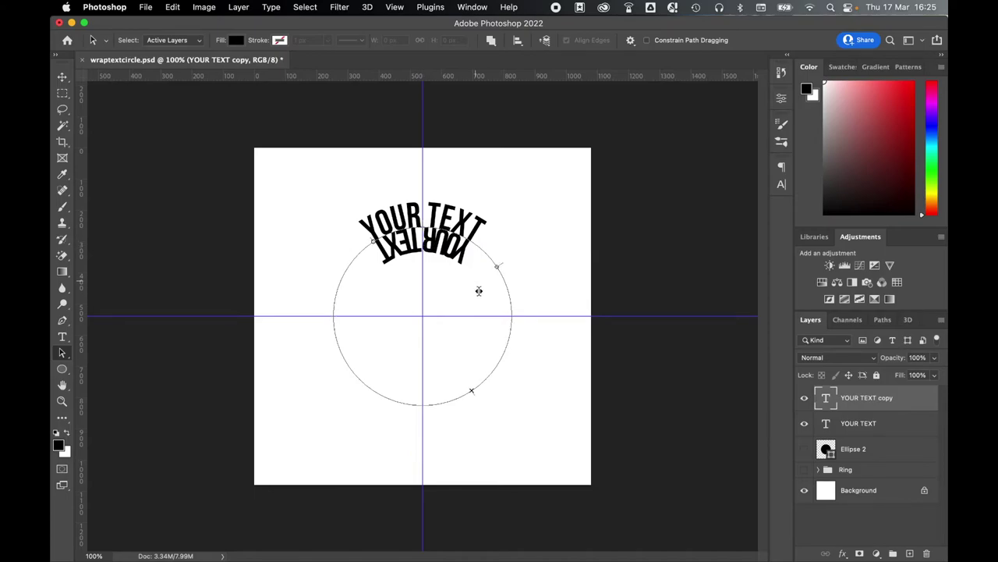
pyautogui.moveTo(478, 291); pyautogui.dragTo(422, 348)
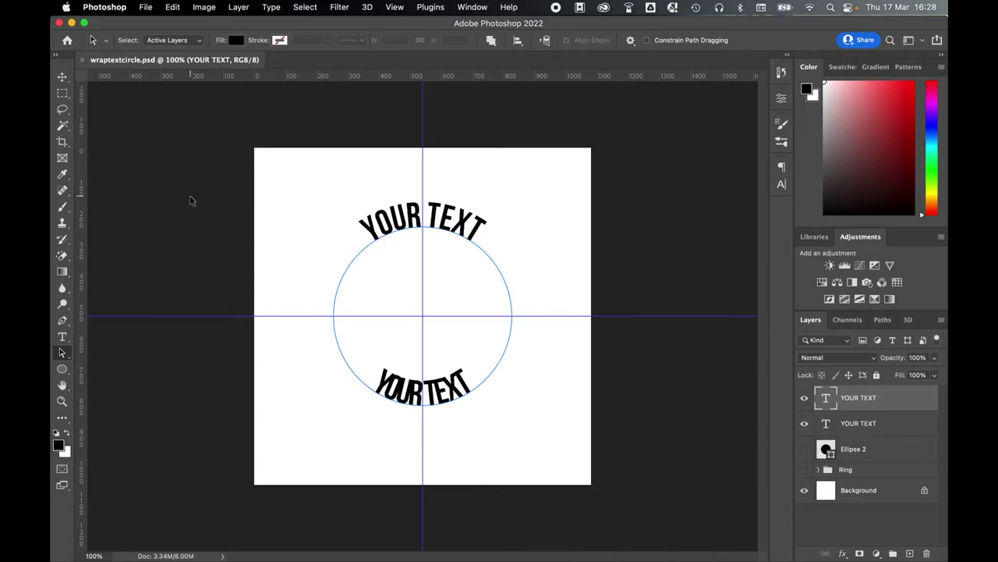
# Give the bottom YOUR TEXT a -78 pt baseline shift so it sits below the circle.
pyautogui.click(63, 336)
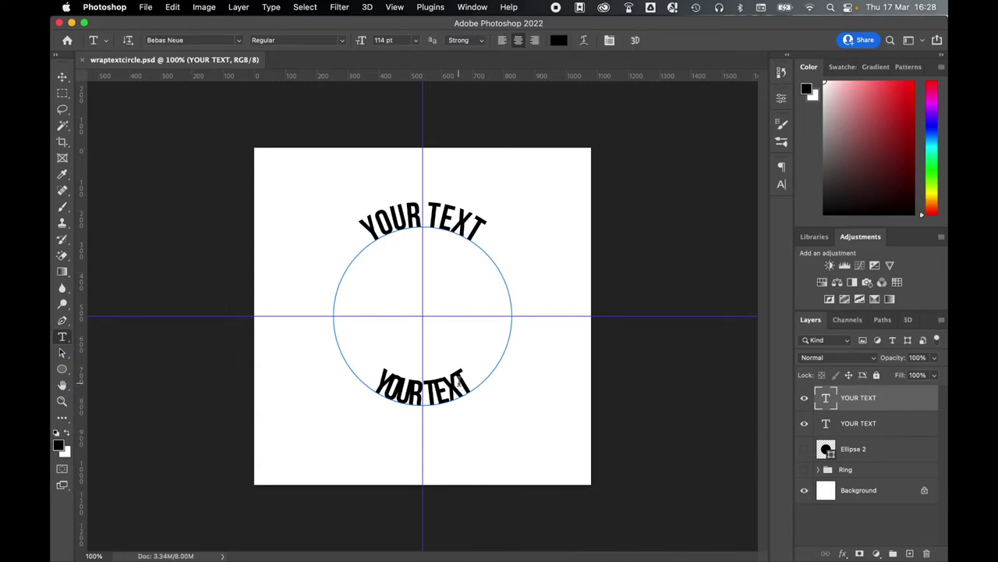
pyautogui.click(459, 383)
pyautogui.press('super+a')
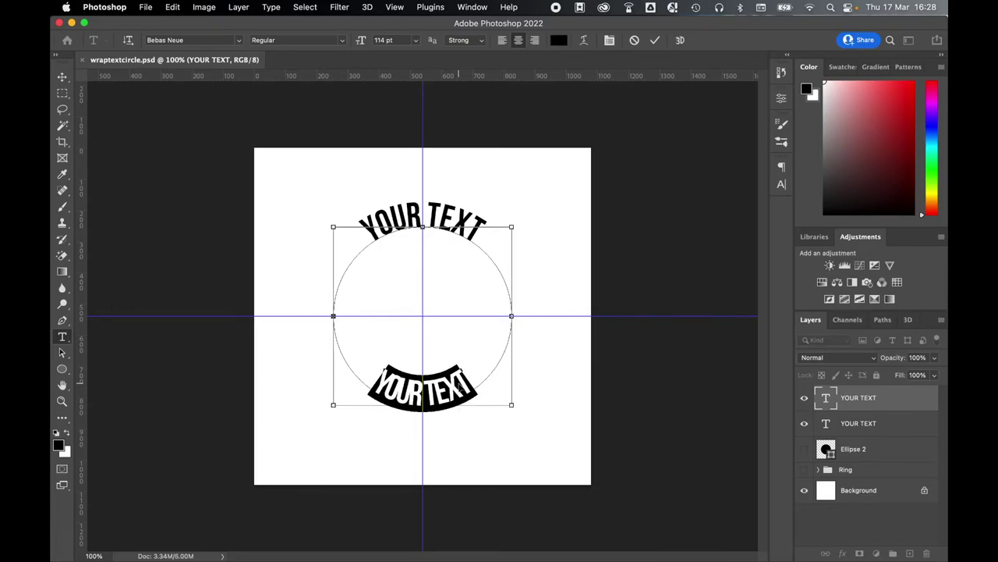
pyautogui.click(782, 184)
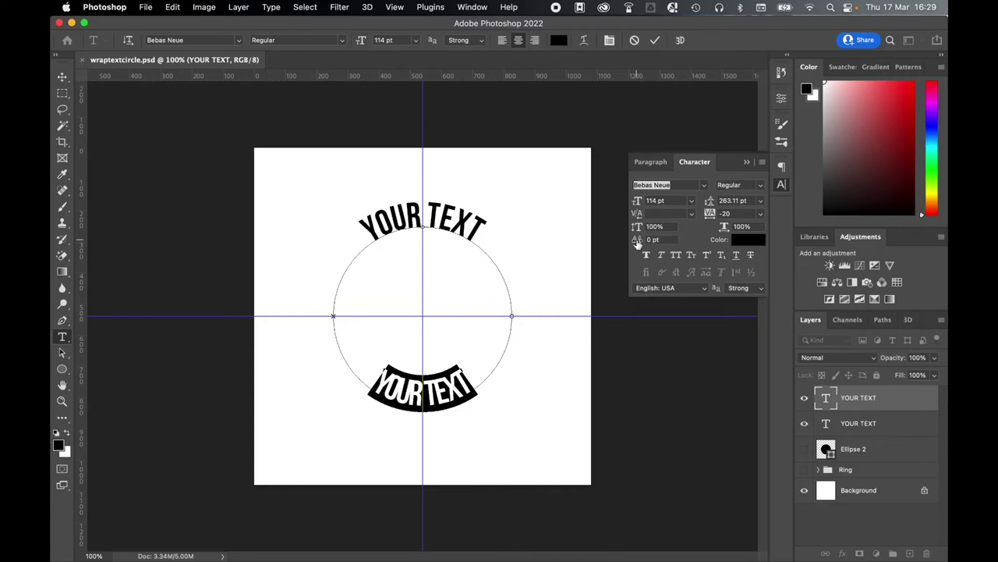
pyautogui.moveTo(637, 243); pyautogui.dragTo(589, 244)
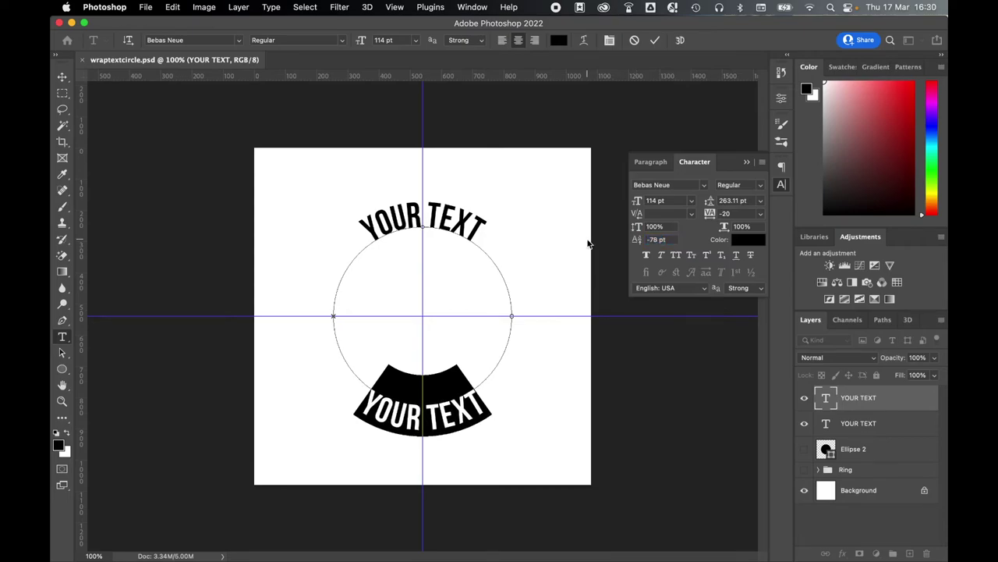
pyautogui.click(652, 161)
pyautogui.click(695, 161)
# Commit the text edits and turn on the blue Ring group behind the curved labels.
pyautogui.click(62, 77)
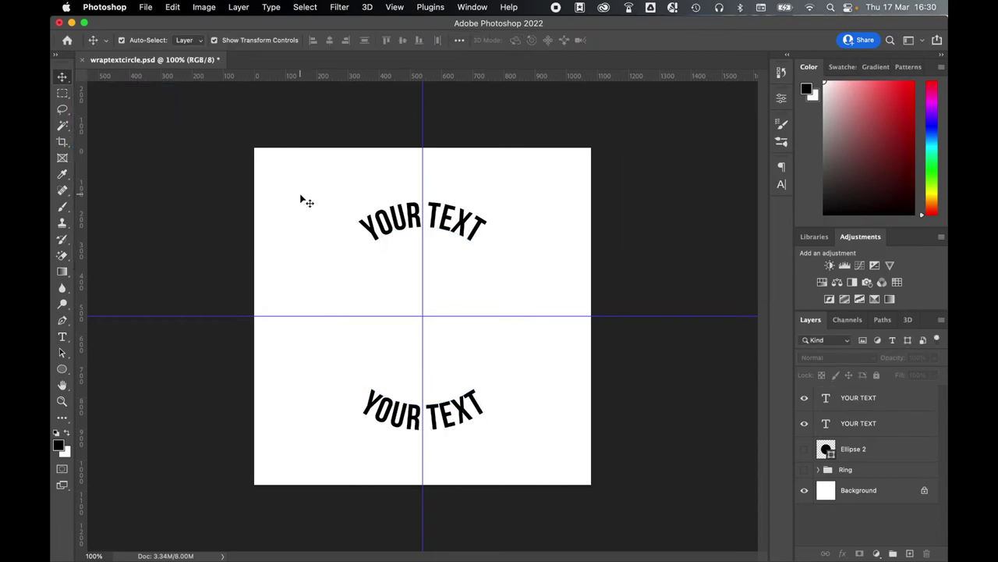
pyautogui.moveTo(302, 197); pyautogui.dragTo(550, 426)
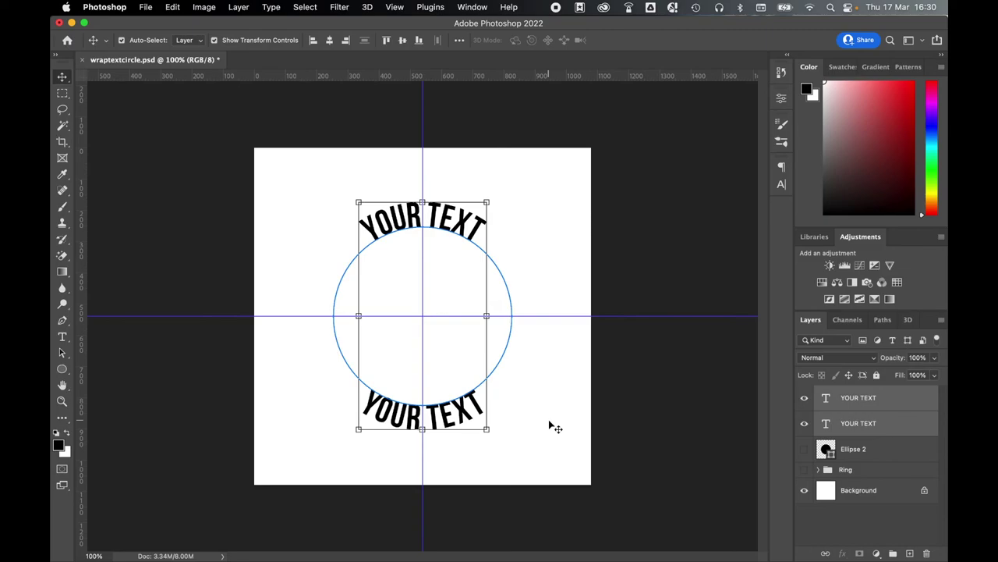
pyautogui.click(547, 426)
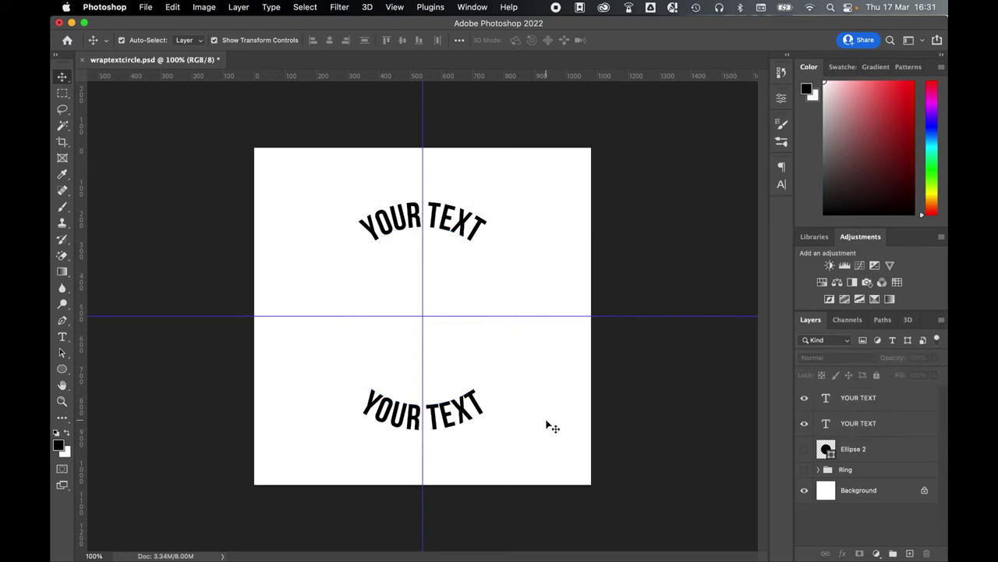
pyautogui.click(804, 471)
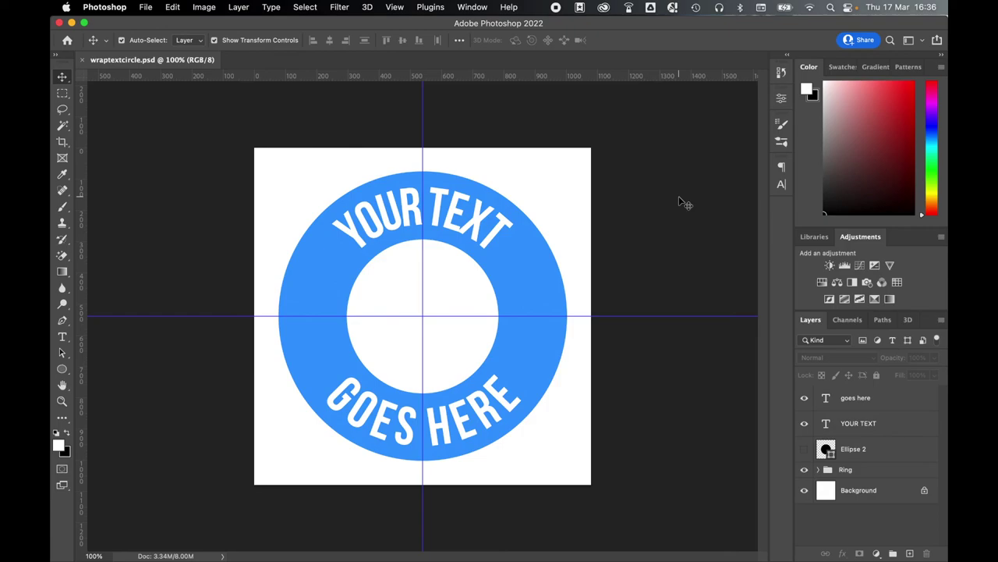
# Remove every guide from the badge with View > Clear Guides.
pyautogui.click(394, 7)
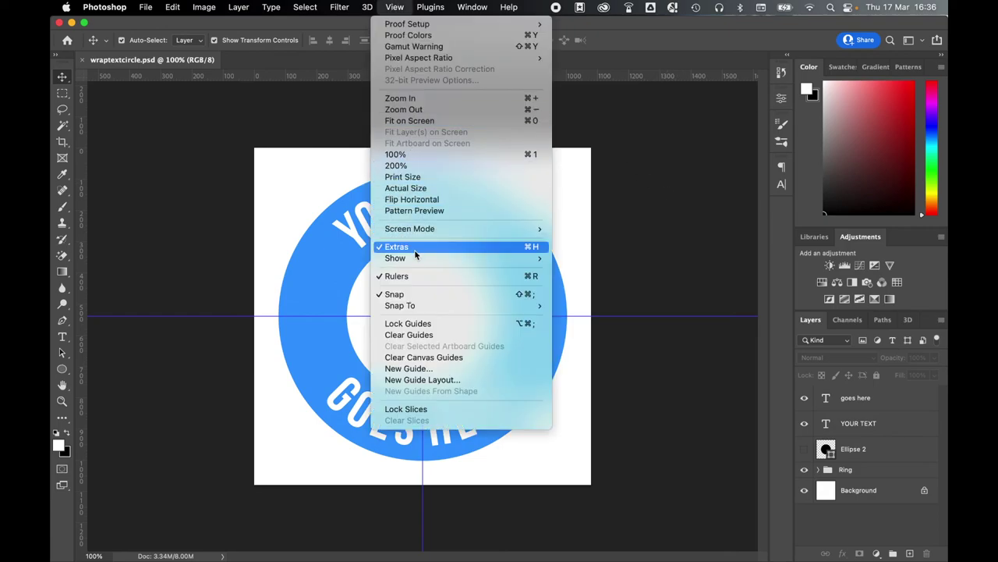
pyautogui.moveTo(414, 258)
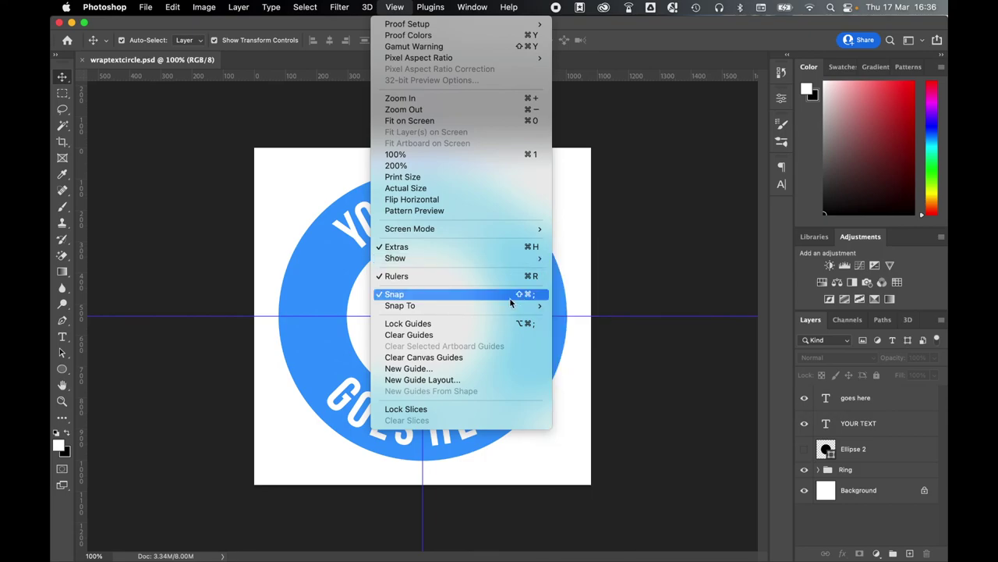
pyautogui.click(441, 335)
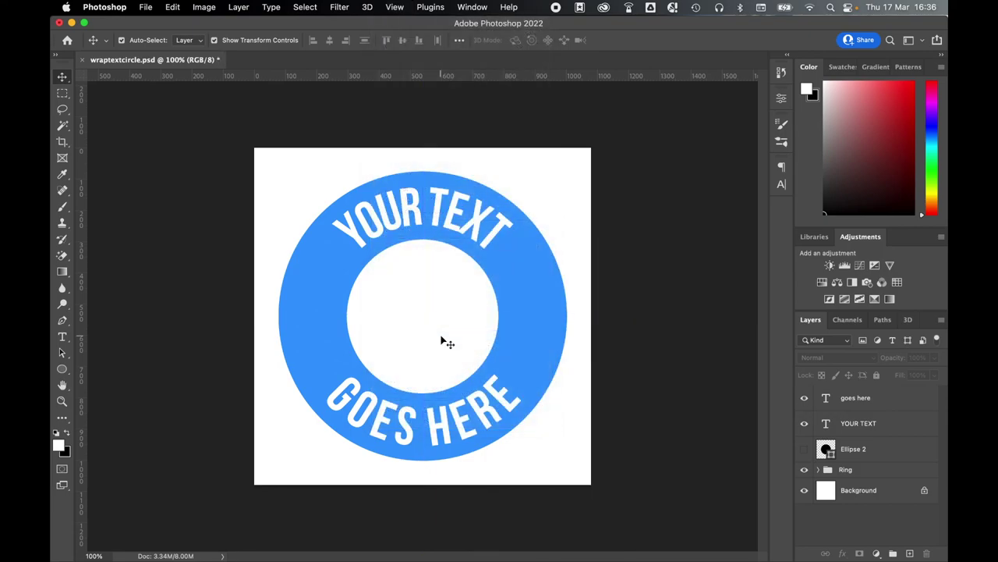